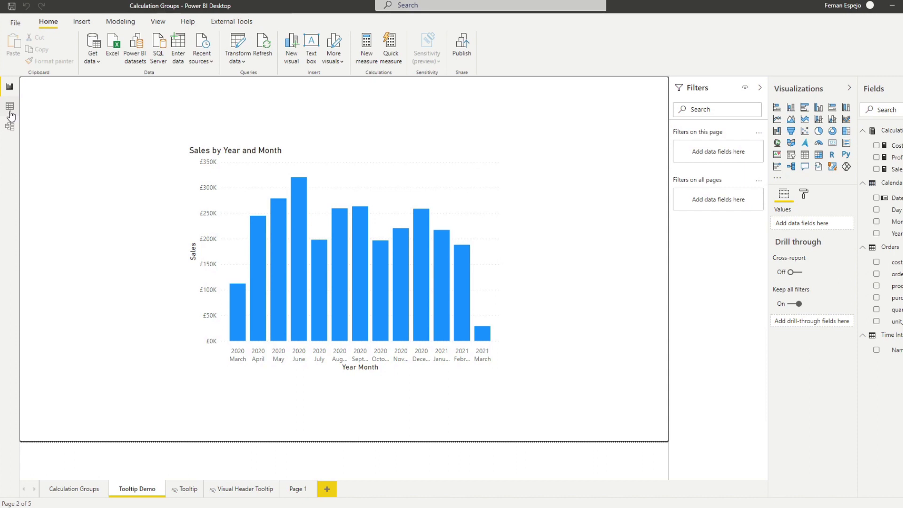
In Data view, open the Orders table and inspect its quantity and unit_price columns
{"action": "left_click", "coordinate": [9, 110]}
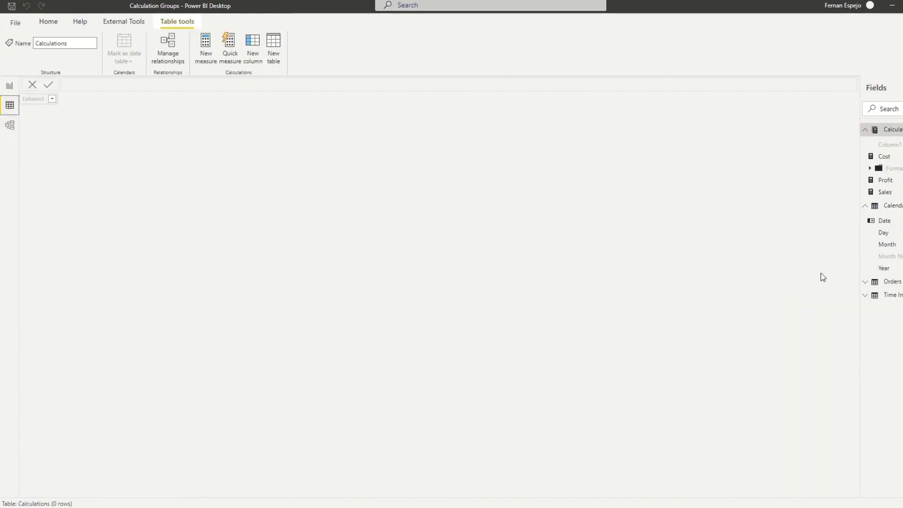
{"action": "left_click", "coordinate": [892, 282]}
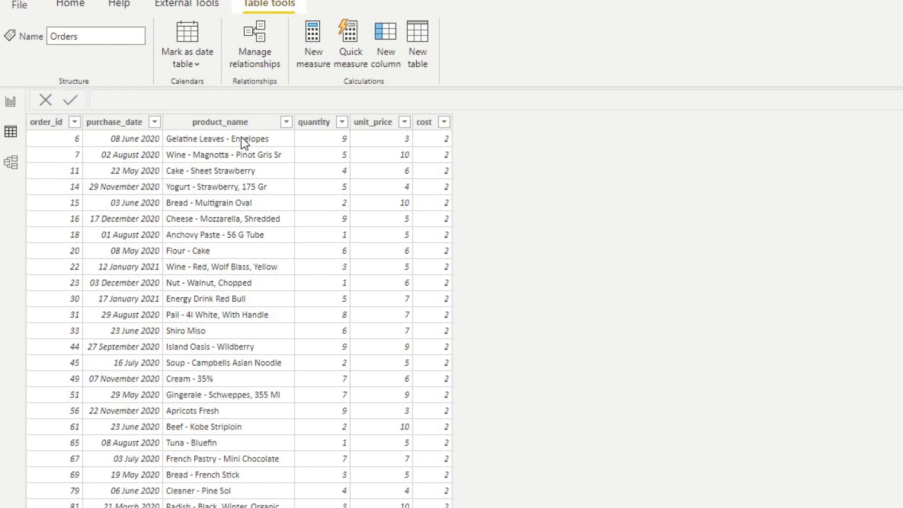
{"action": "left_click", "coordinate": [330, 144]}
{"action": "left_click", "coordinate": [371, 144]}
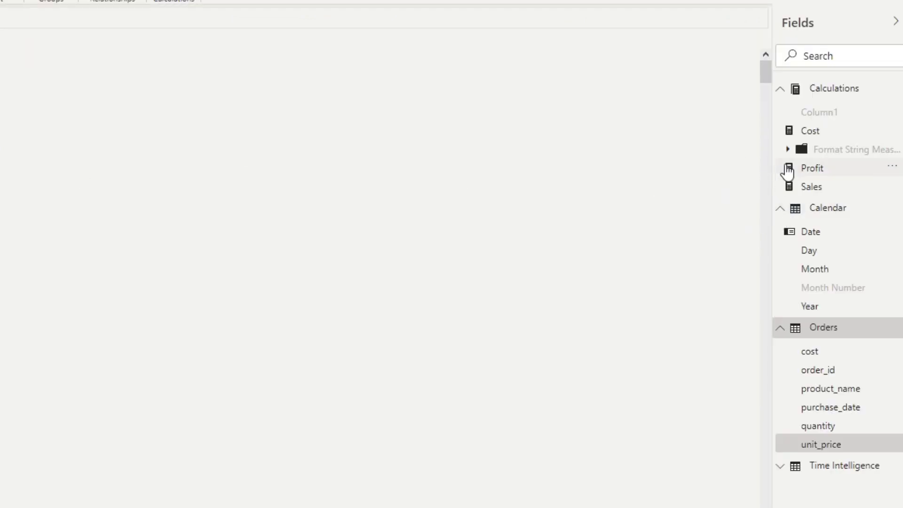
Review the formulas of the Cost, Profit and Sales measures
{"action": "left_click", "coordinate": [808, 132]}
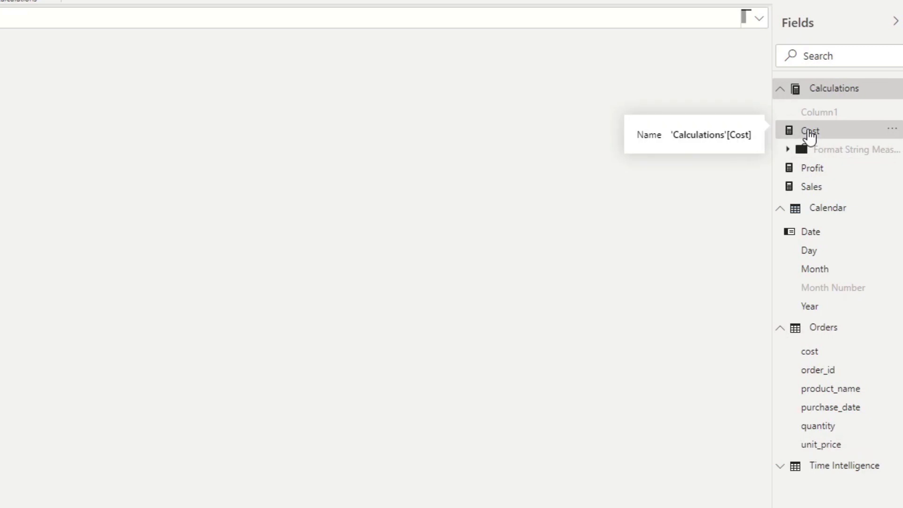
{"action": "left_click", "coordinate": [815, 170]}
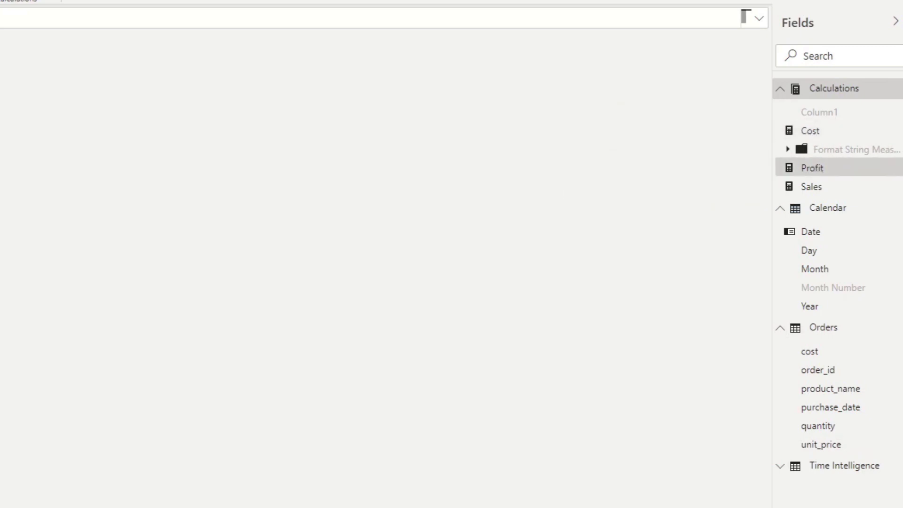
{"action": "left_click", "coordinate": [814, 189]}
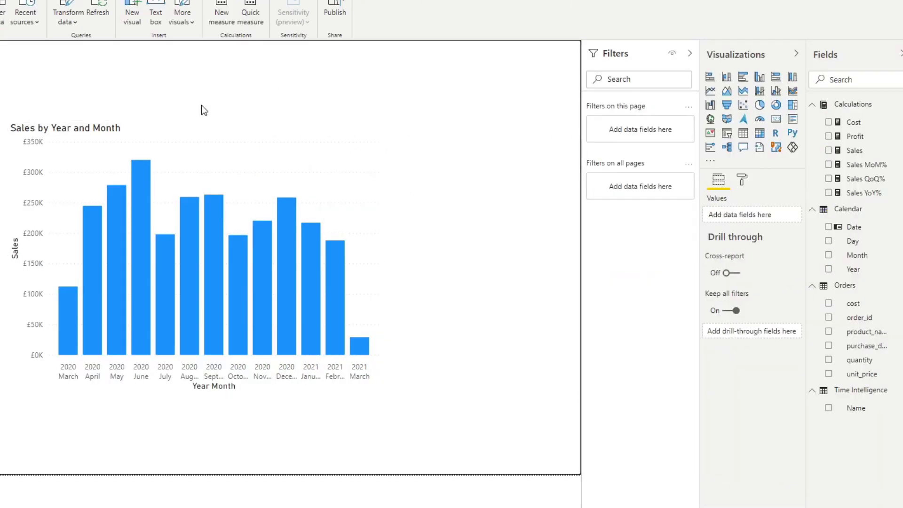
Select the Sales by Year and Month column chart on the Tooltip Demo page
{"action": "left_click", "coordinate": [406, 121]}
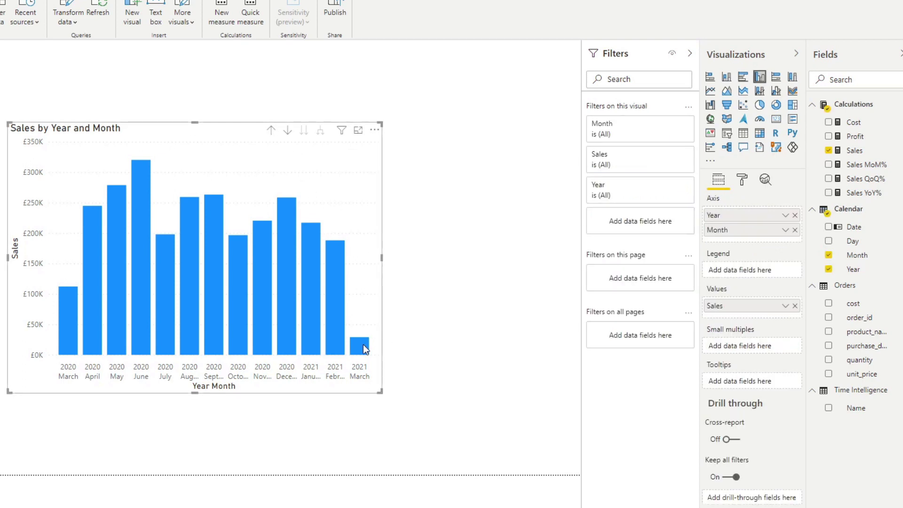
{"action": "mouse_move", "coordinate": [364, 348]}
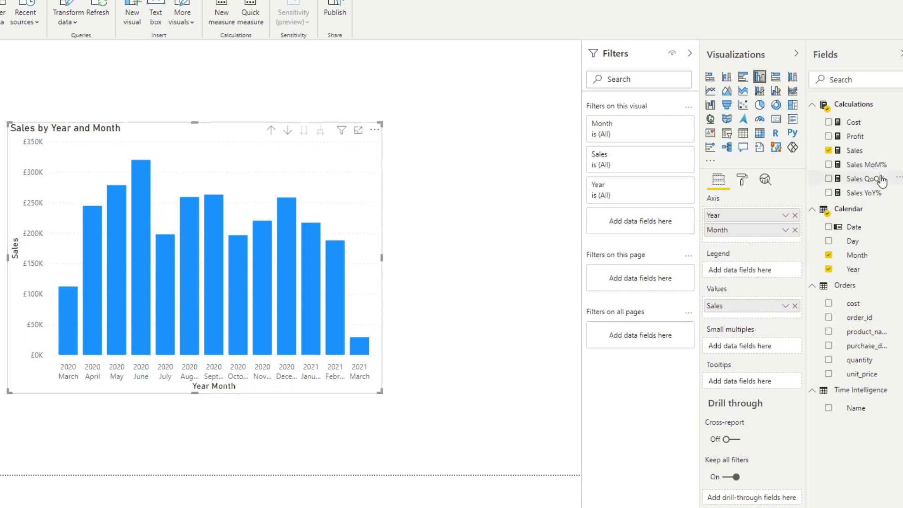
Add Sales MoM%, Sales QoQ% and Sales YoY% to the chart's Tooltips well
{"action": "left_click_drag", "start_coordinate": [867, 164], "coordinate": [759, 382]}
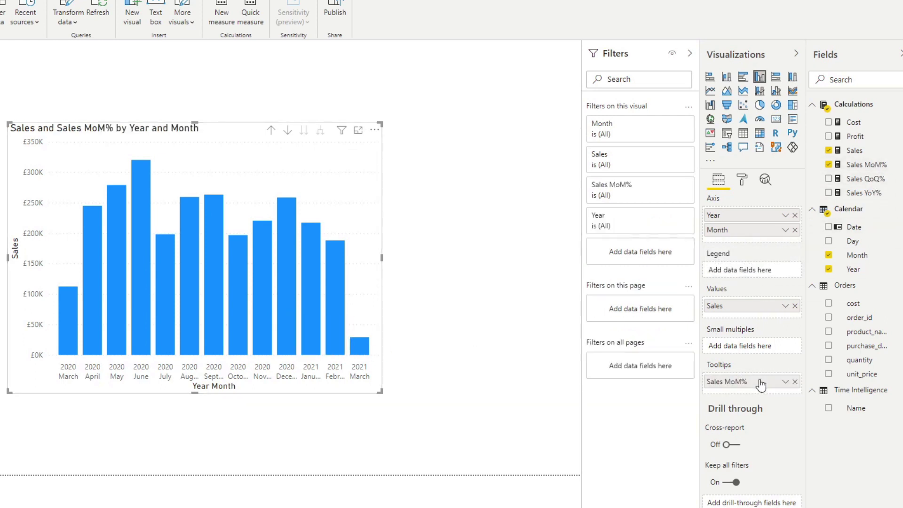
{"action": "left_click_drag", "start_coordinate": [866, 179], "coordinate": [757, 390]}
{"action": "left_click_drag", "start_coordinate": [865, 193], "coordinate": [755, 404]}
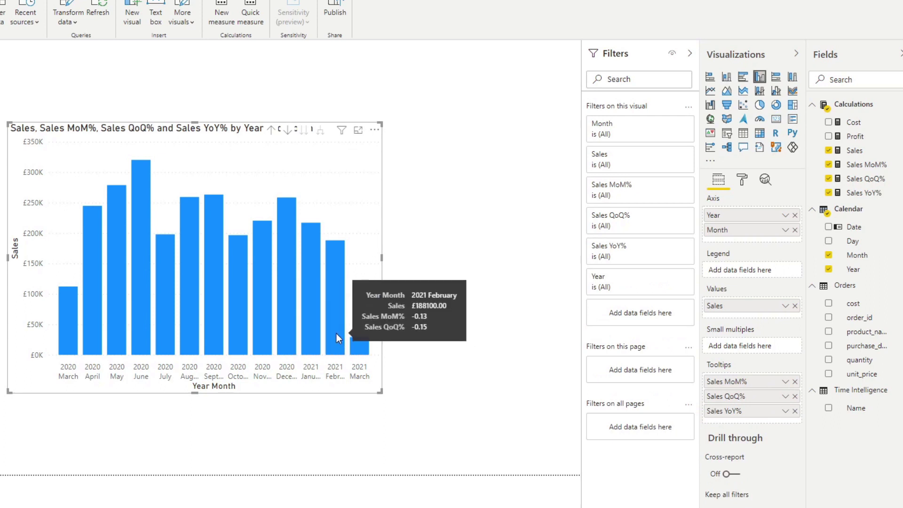
{"action": "mouse_move", "coordinate": [306, 329]}
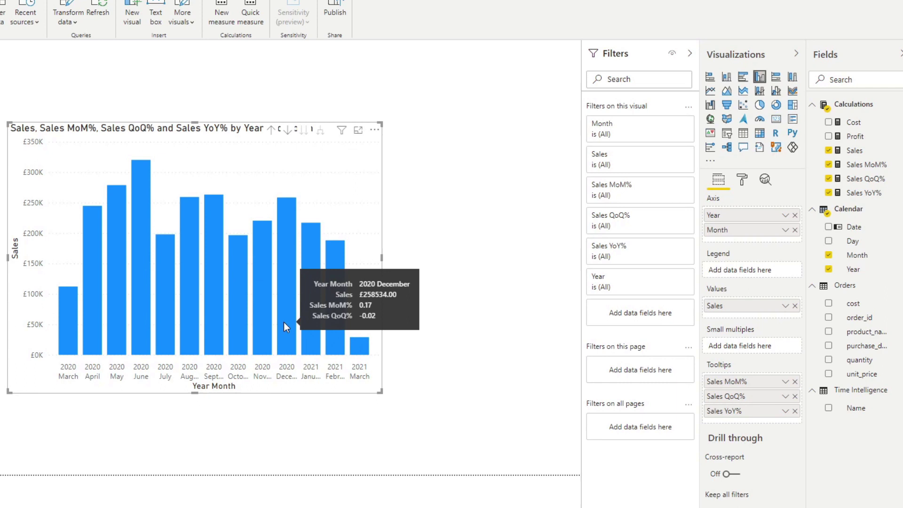
{"action": "mouse_move", "coordinate": [266, 235]}
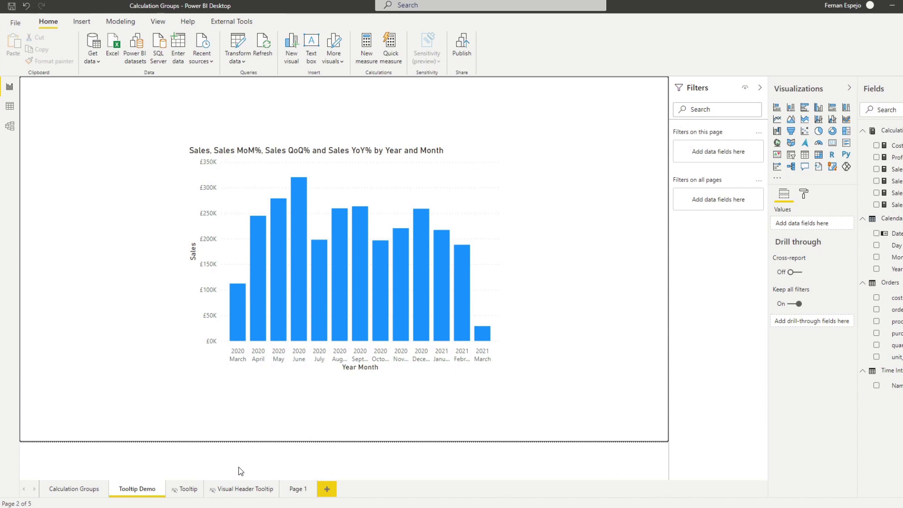
Open the Tooltip page and inspect the fields of its Sales card
{"action": "left_click", "coordinate": [192, 489]}
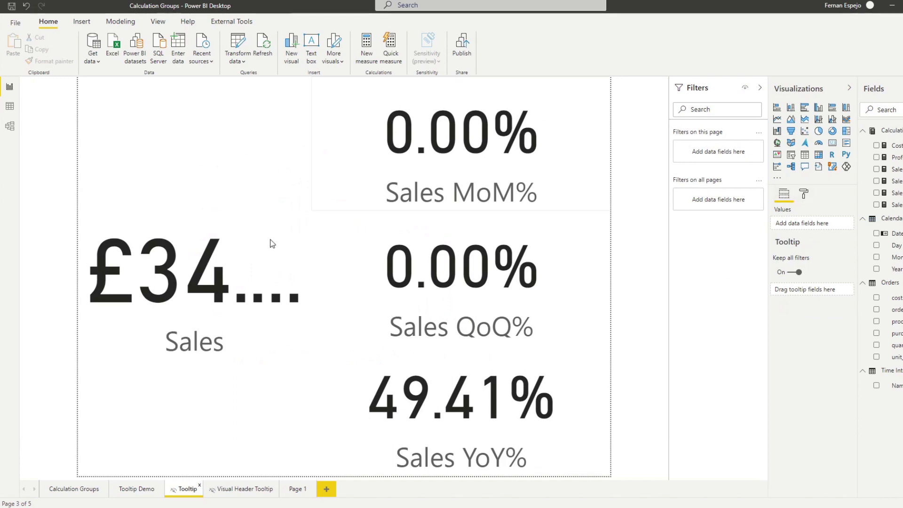
{"action": "left_click", "coordinate": [206, 294]}
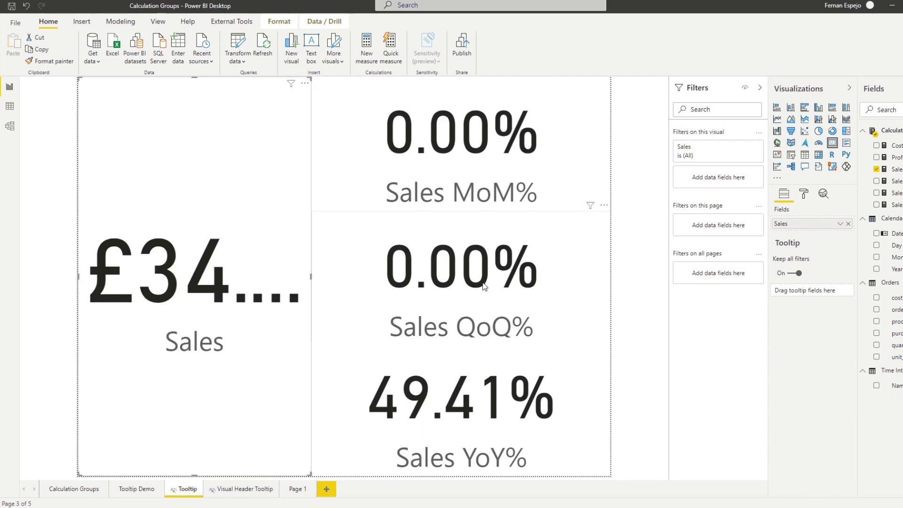
{"action": "left_click", "coordinate": [633, 174]}
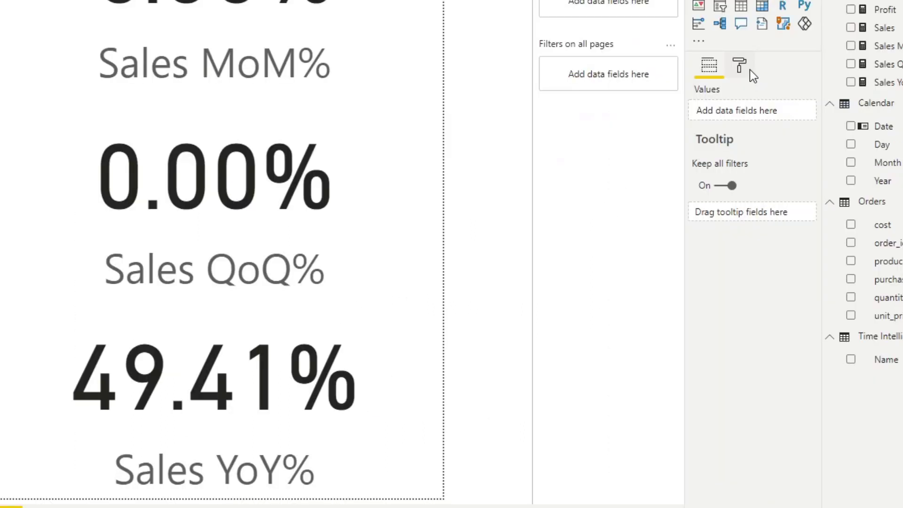
Confirm the page has Tooltip turned on and a Tooltip page size of 320×240
{"action": "left_click", "coordinate": [803, 193]}
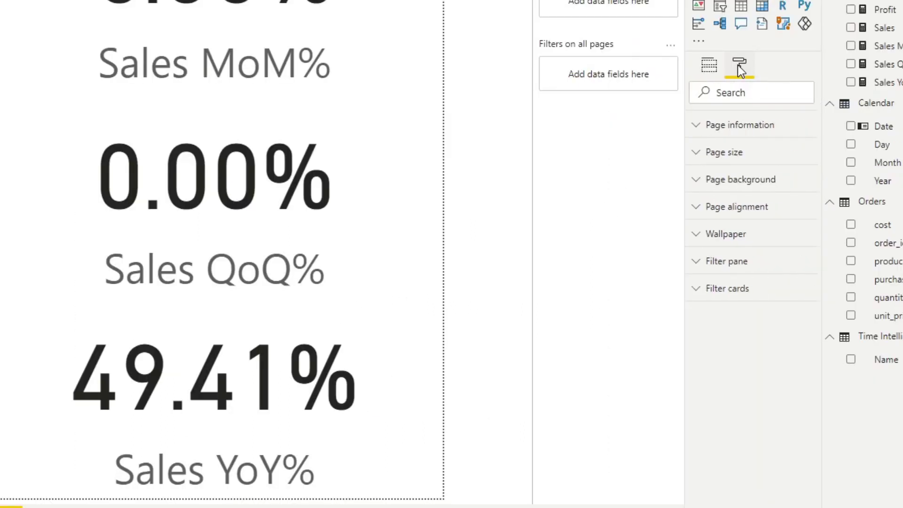
{"action": "left_click", "coordinate": [736, 128]}
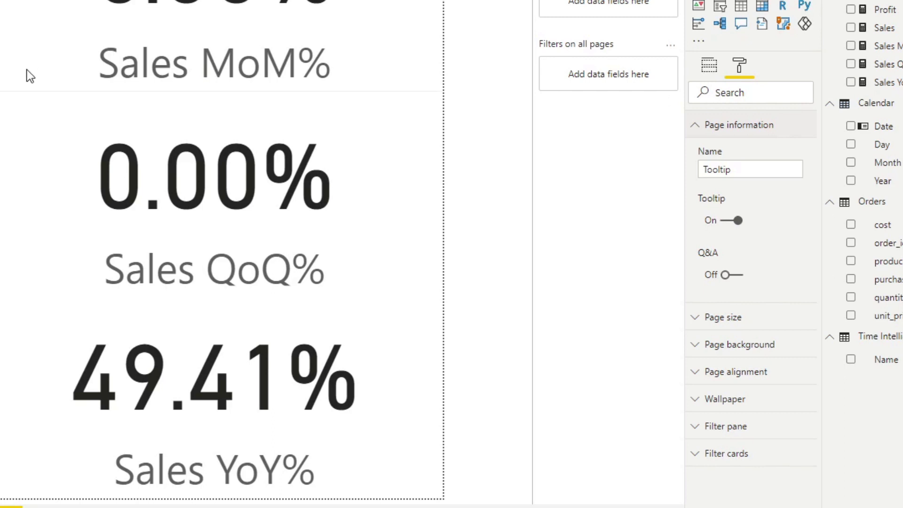
{"action": "left_click", "coordinate": [696, 133]}
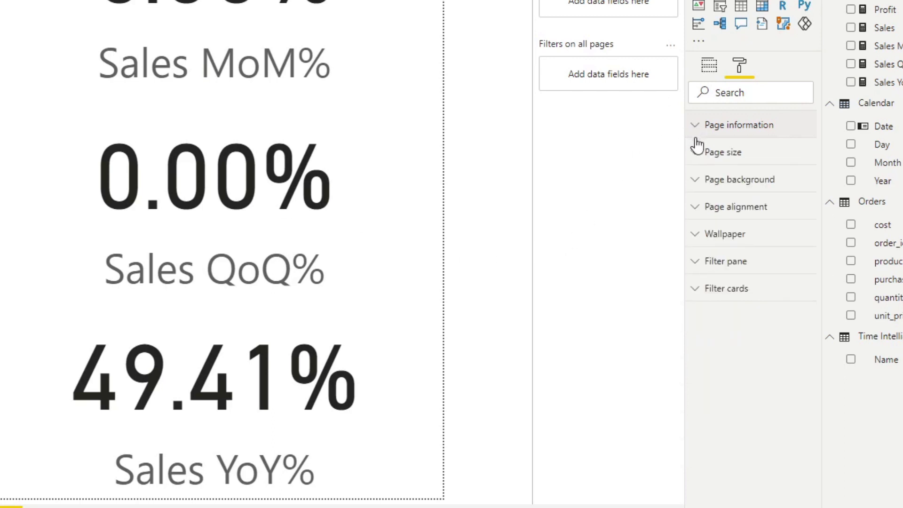
{"action": "left_click", "coordinate": [695, 183]}
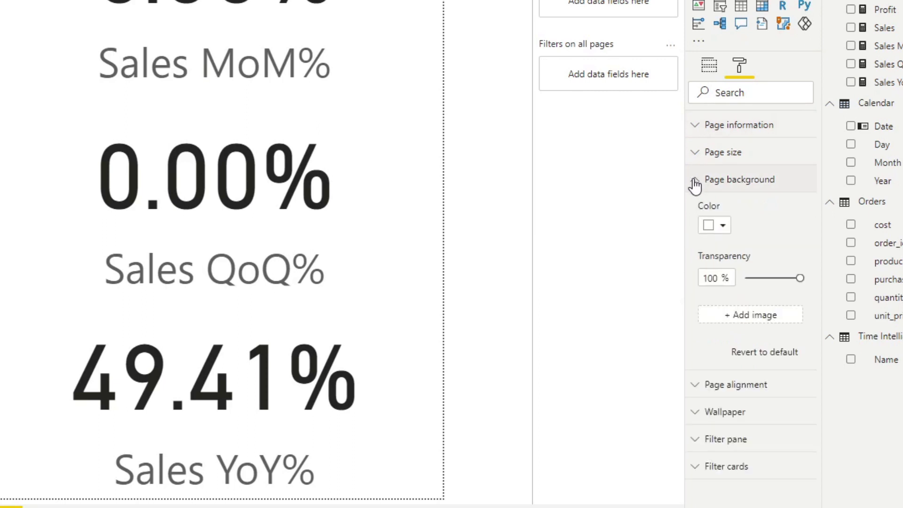
{"action": "left_click", "coordinate": [695, 184]}
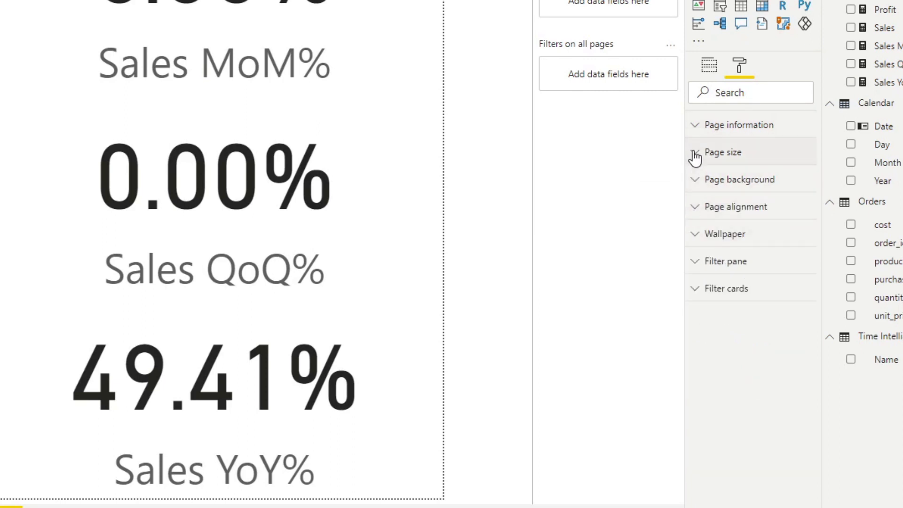
{"action": "left_click", "coordinate": [695, 155]}
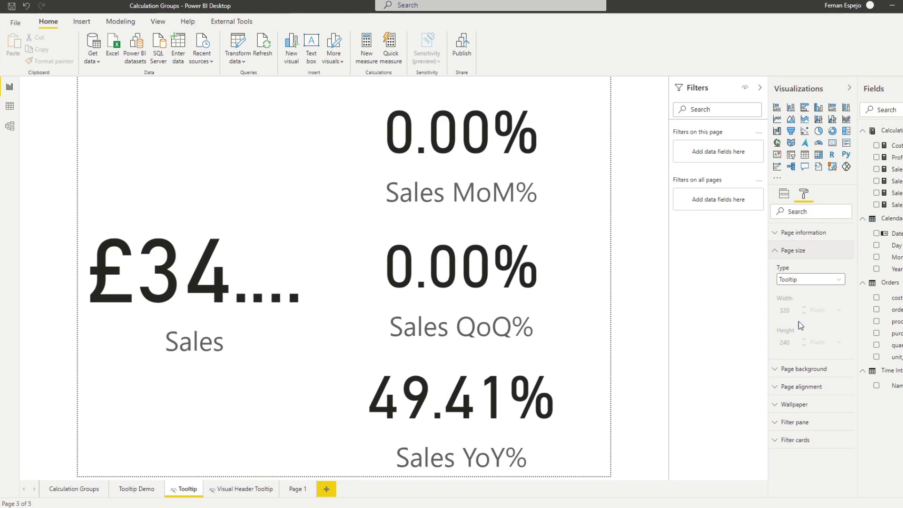
{"action": "left_click", "coordinate": [191, 442]}
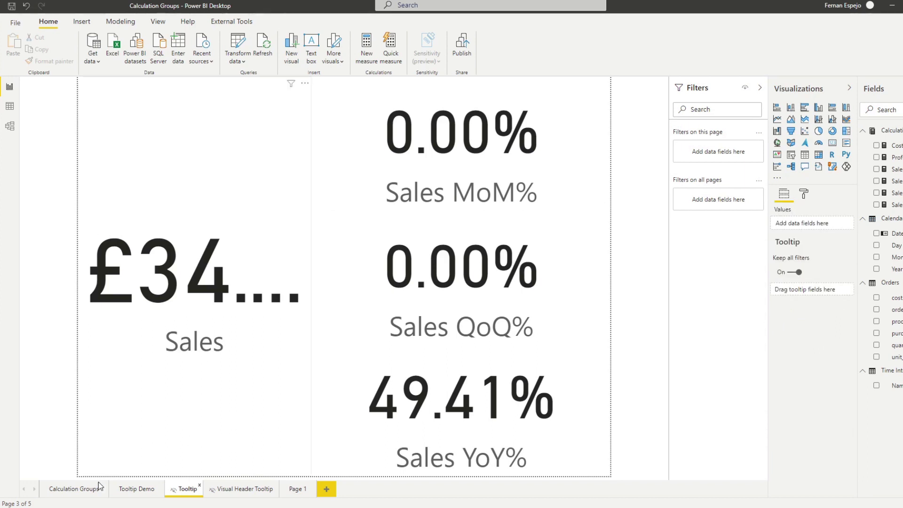
On Tooltip Demo, select the Sales bar chart and expand its Tooltip format settings
{"action": "left_click", "coordinate": [149, 486]}
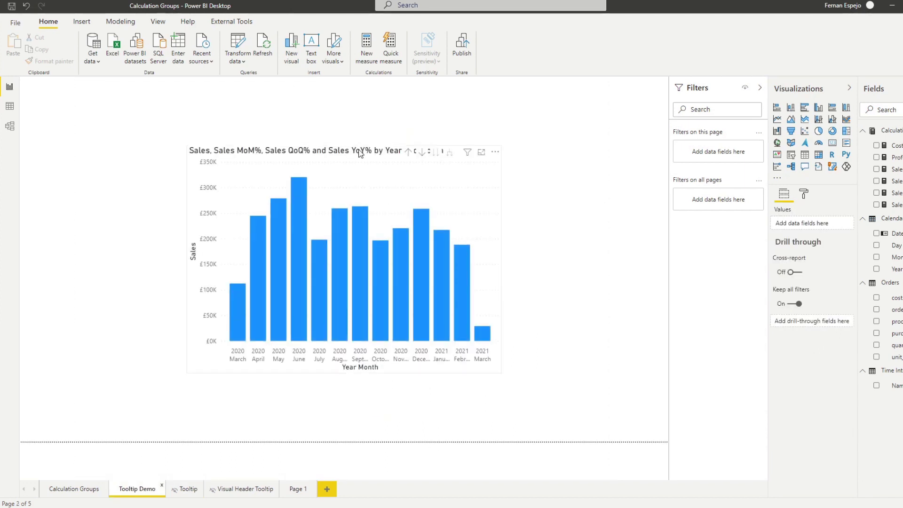
{"action": "left_click", "coordinate": [375, 157]}
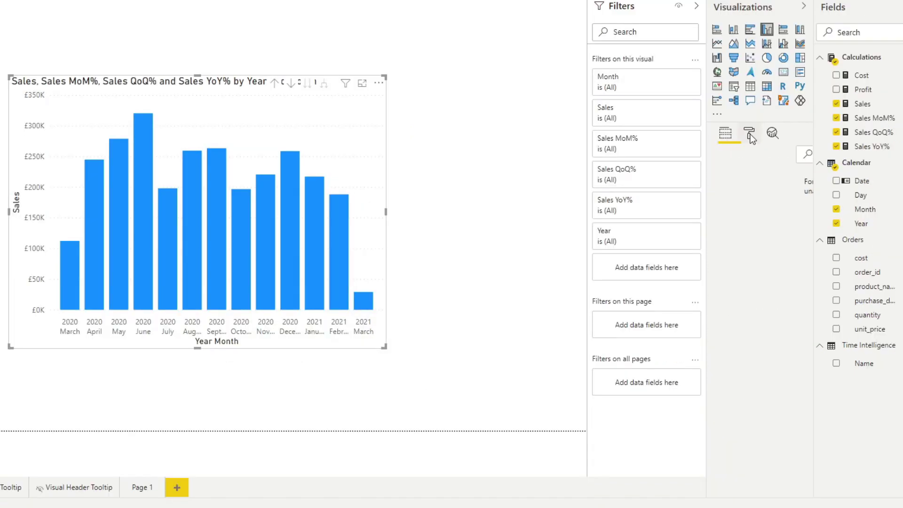
{"action": "left_click", "coordinate": [804, 198]}
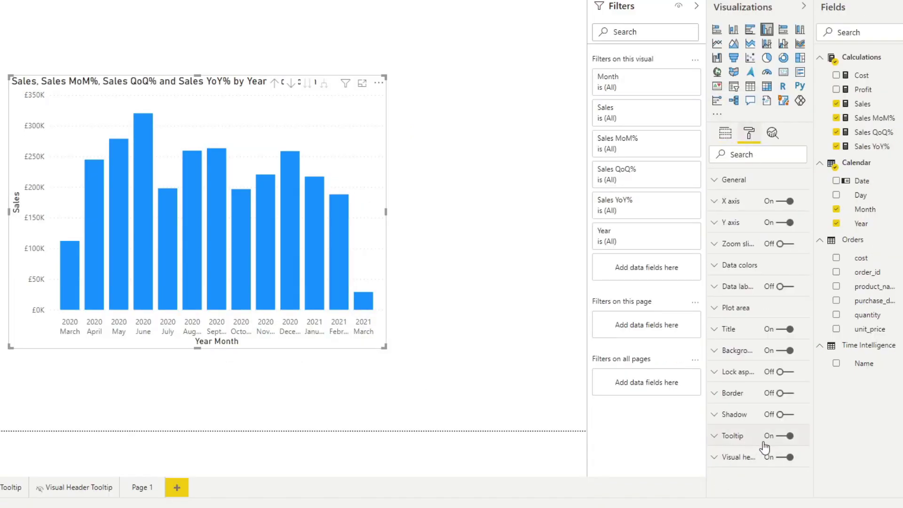
{"action": "left_click", "coordinate": [736, 437]}
{"action": "scroll", "coordinate": [786, 375], "scroll_direction": "down", "scroll_amount": 1}
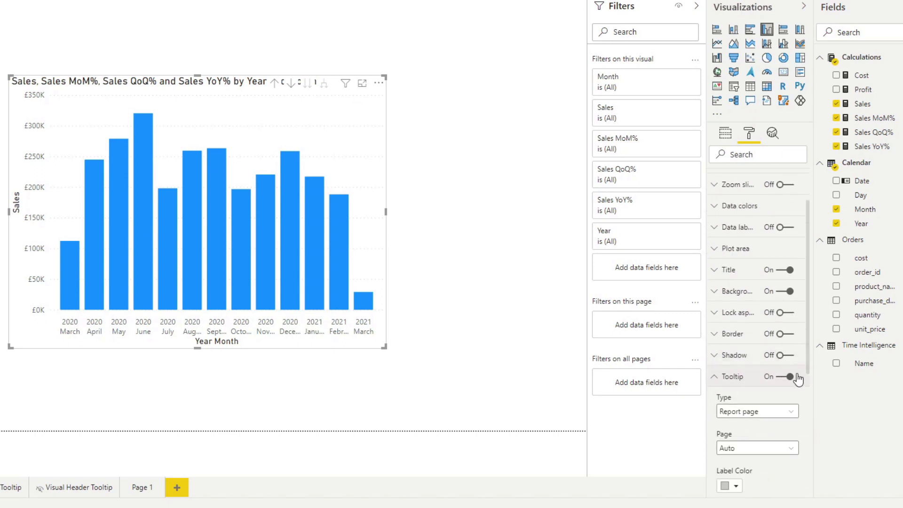
{"action": "scroll", "coordinate": [784, 282], "scroll_direction": "down", "scroll_amount": 3}
{"action": "scroll", "coordinate": [794, 291], "scroll_direction": "up", "scroll_amount": 3}
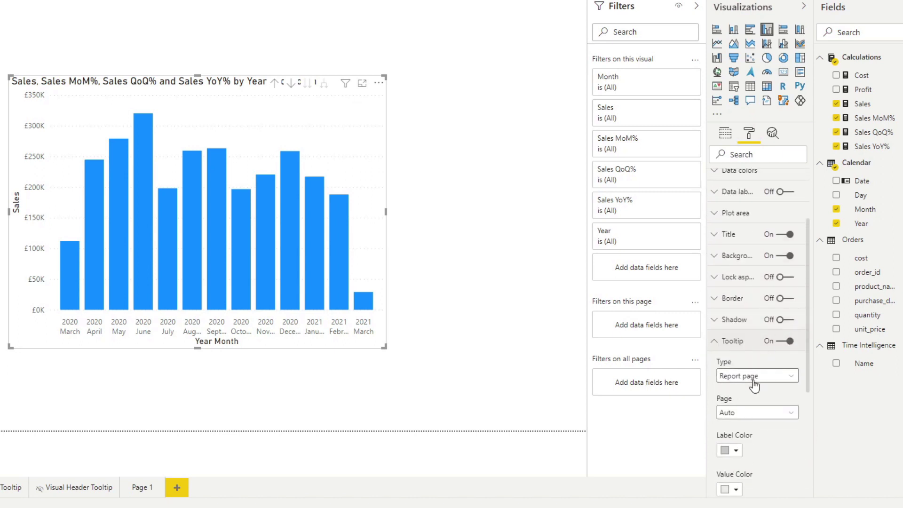
Keep the tooltip type as Report page and set its Page to Tooltip
{"action": "left_click", "coordinate": [729, 376]}
{"action": "scroll", "coordinate": [757, 379], "scroll_direction": "down", "scroll_amount": 1}
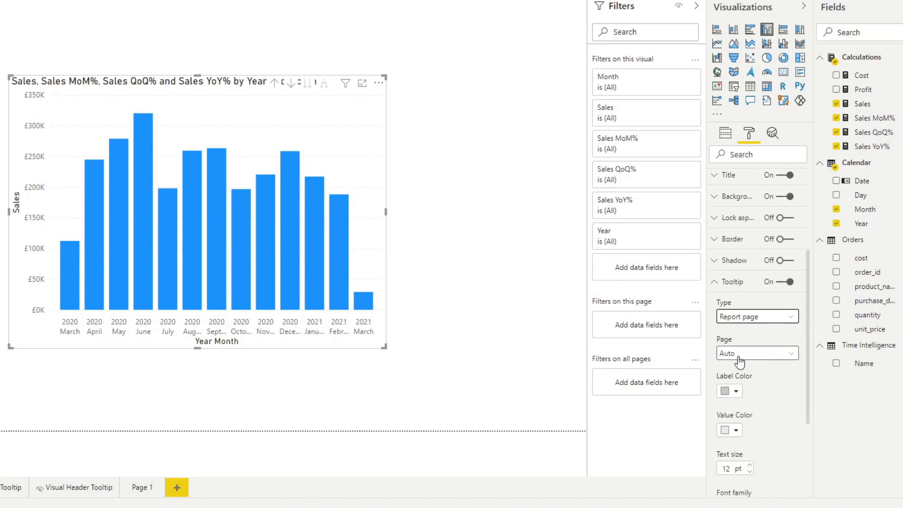
{"action": "left_click", "coordinate": [740, 354]}
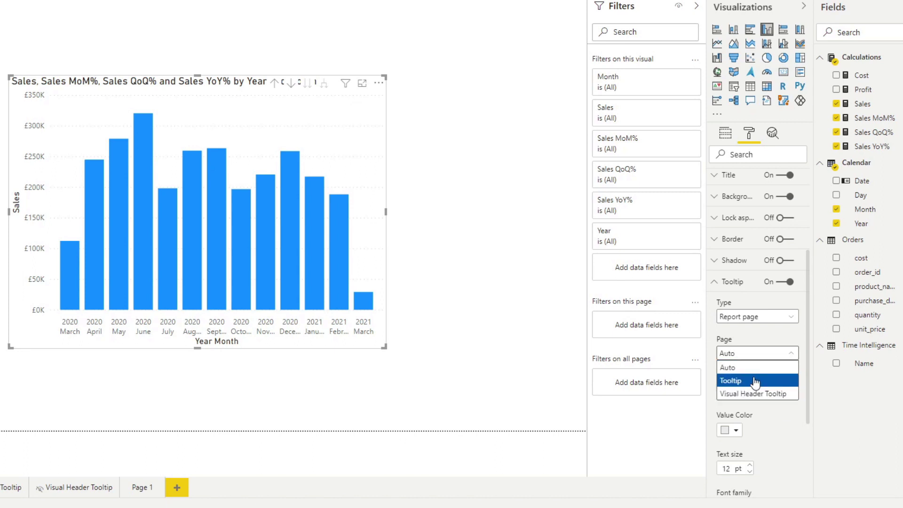
{"action": "left_click", "coordinate": [735, 382]}
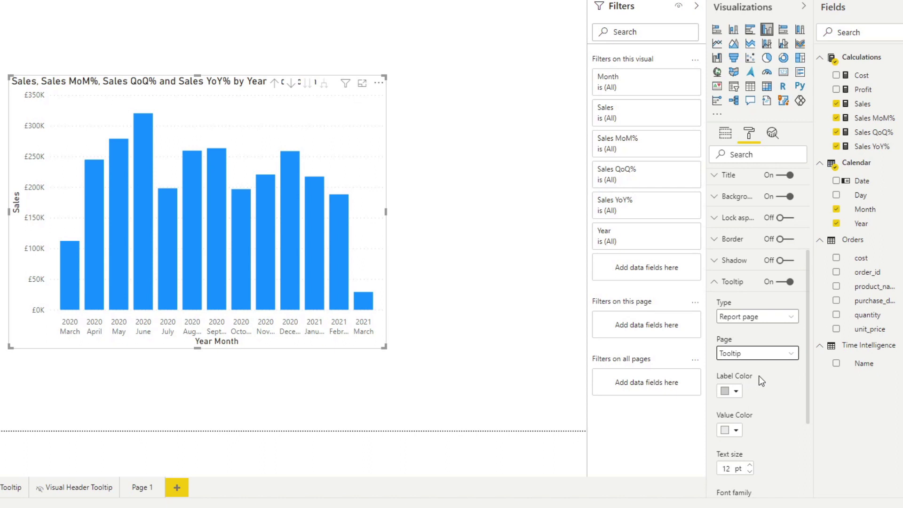
{"action": "scroll", "coordinate": [789, 335], "scroll_direction": "up", "scroll_amount": 2}
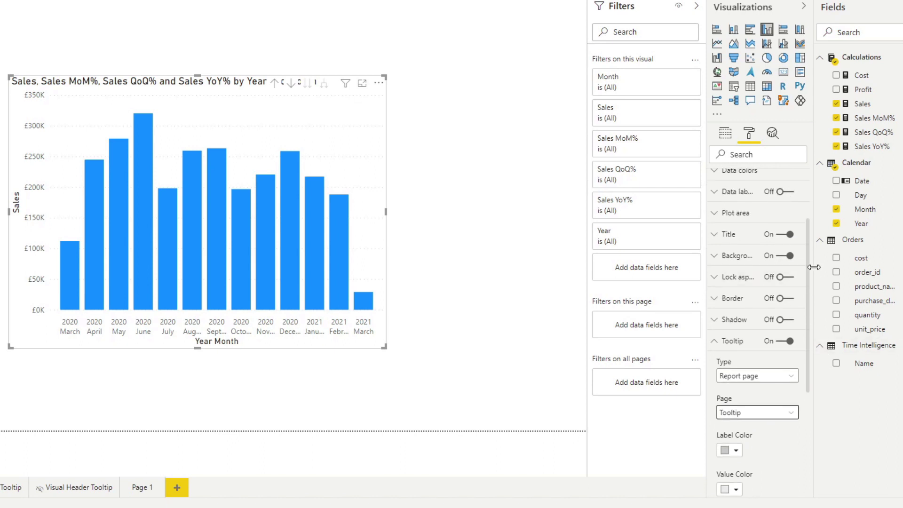
{"action": "scroll", "coordinate": [797, 235], "scroll_direction": "up", "scroll_amount": 2}
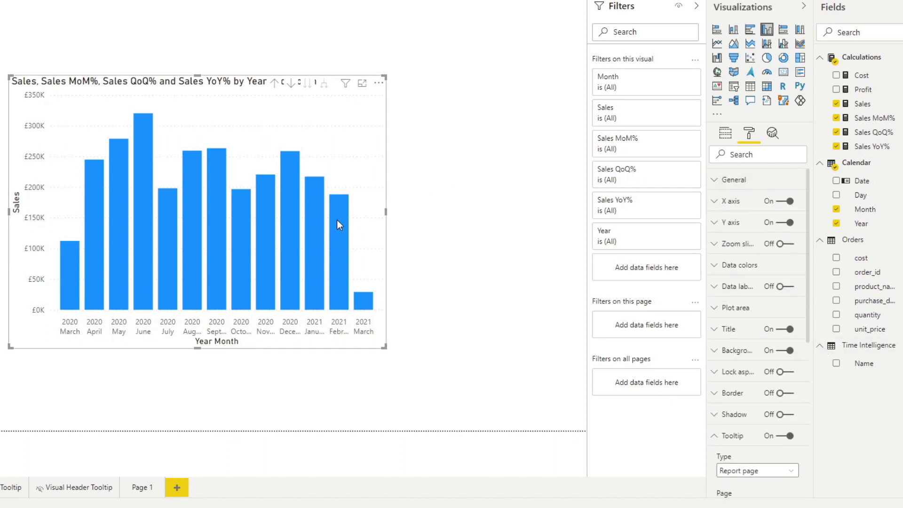
{"action": "mouse_move", "coordinate": [337, 220]}
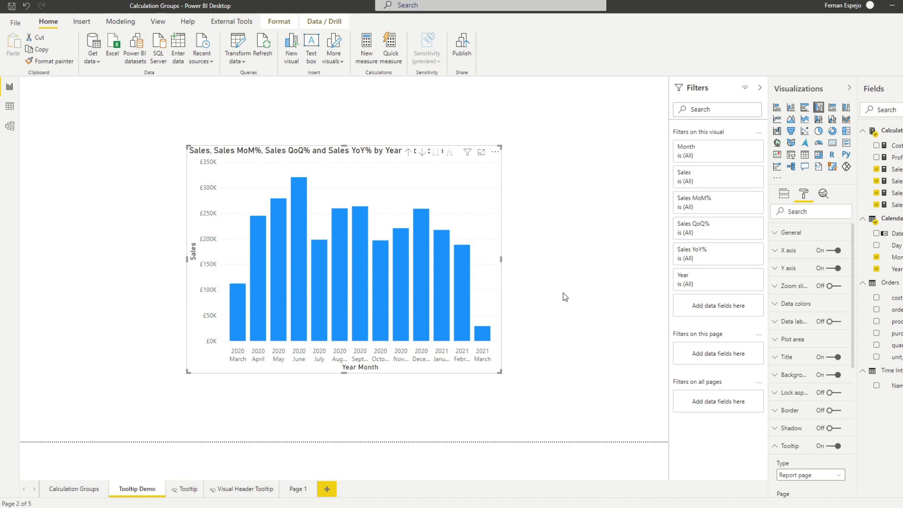
{"action": "left_click", "coordinate": [266, 119]}
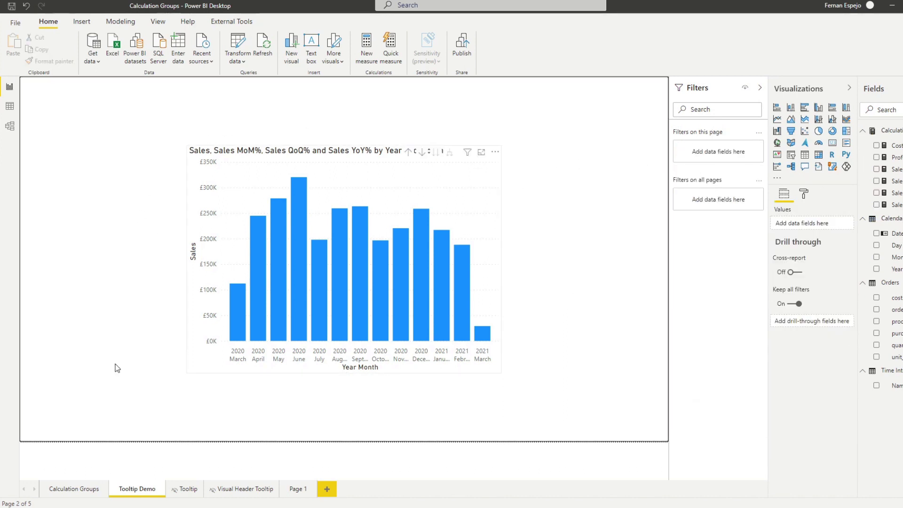
{"action": "left_click", "coordinate": [236, 492]}
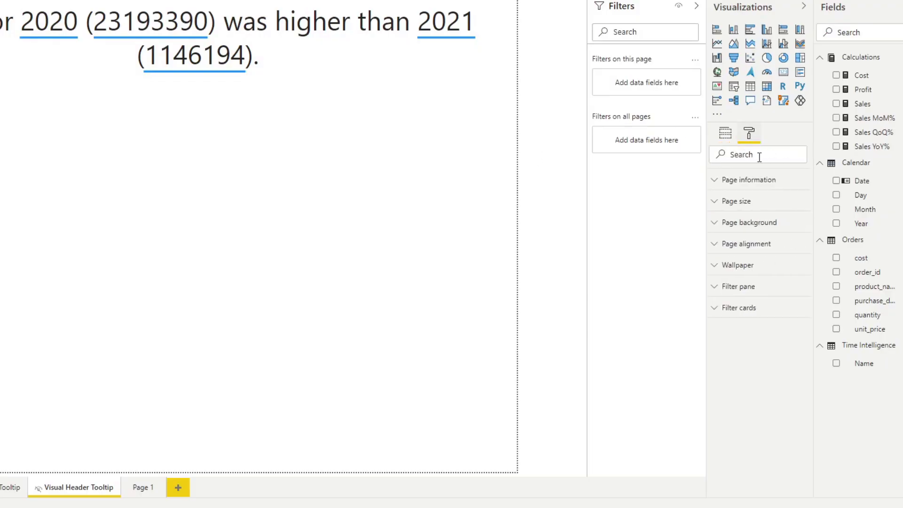
{"action": "left_click", "coordinate": [758, 181]}
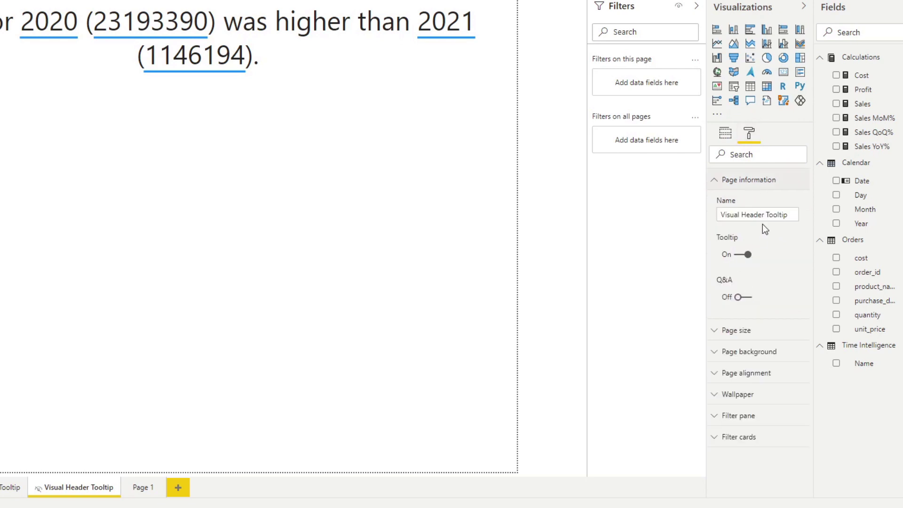
{"action": "left_click", "coordinate": [748, 182]}
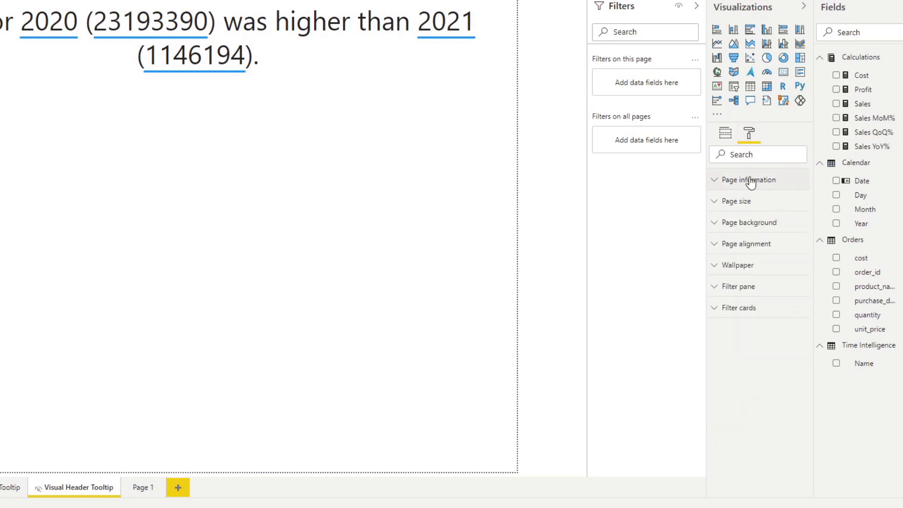
{"action": "left_click", "coordinate": [742, 202]}
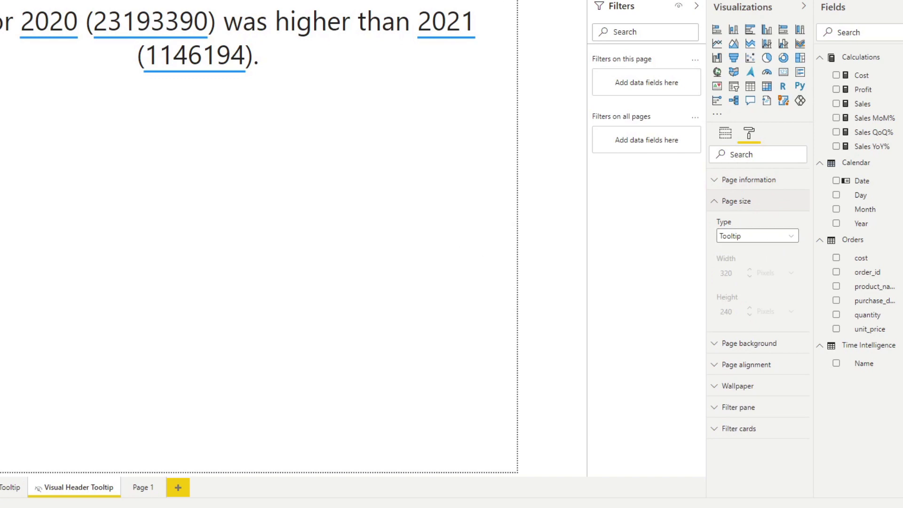
{"action": "left_click", "coordinate": [9, 488]}
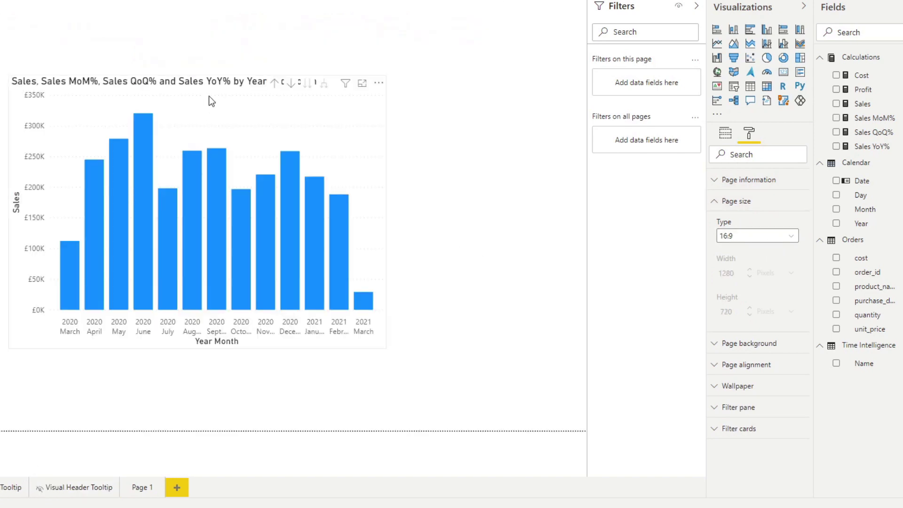
Expand the sales chart's Visual header format settings in a widened Format pane
{"action": "left_click", "coordinate": [268, 195]}
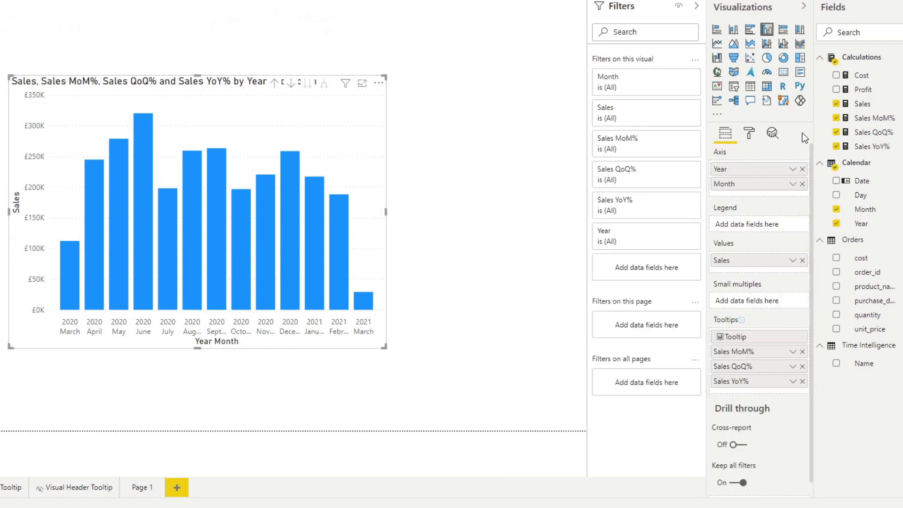
{"action": "scroll", "coordinate": [786, 320], "scroll_direction": "down", "scroll_amount": 1}
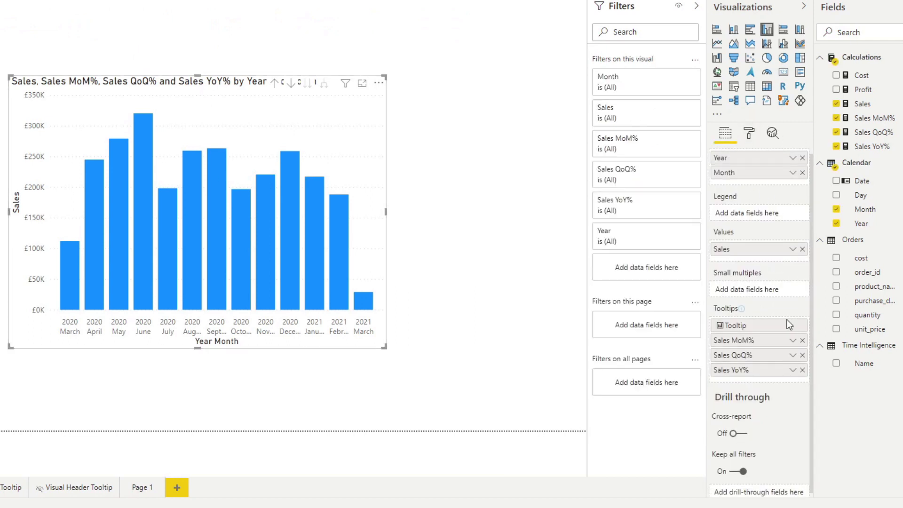
{"action": "left_click", "coordinate": [749, 134]}
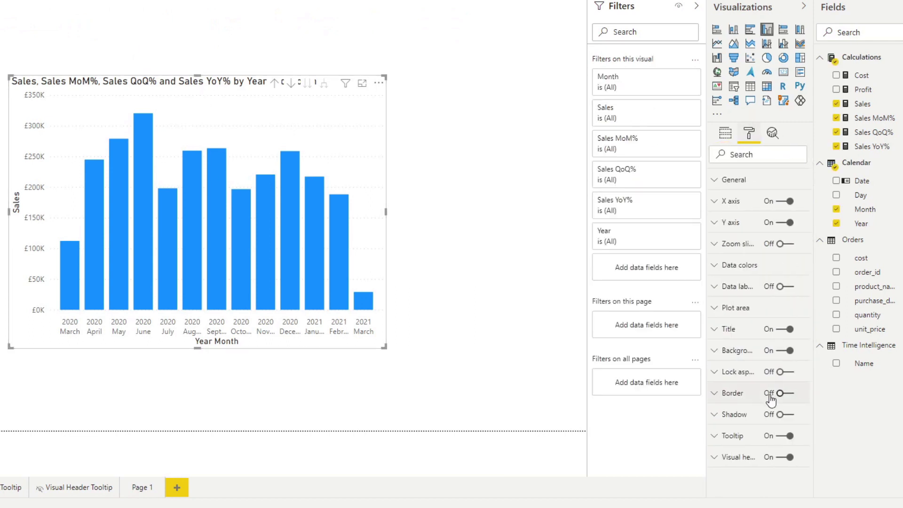
{"action": "left_click", "coordinate": [734, 459]}
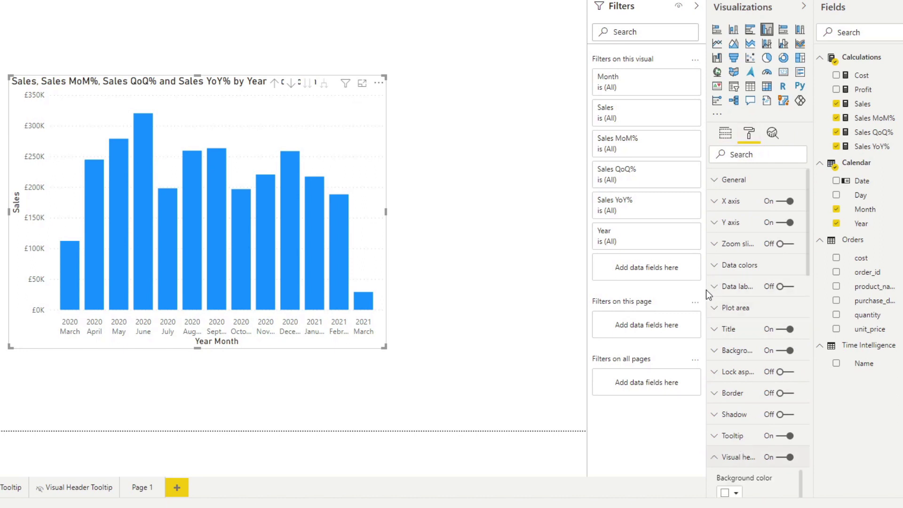
{"action": "left_click_drag", "start_coordinate": [705, 291], "coordinate": [685, 296]}
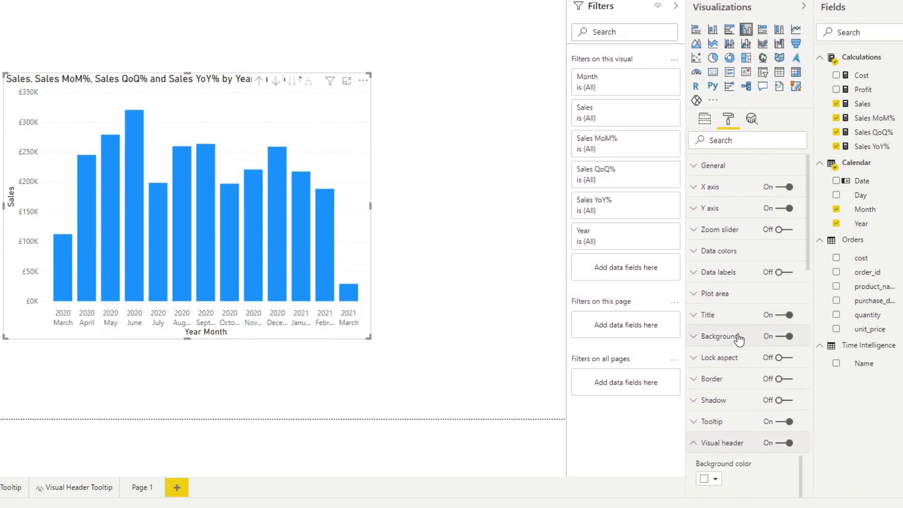
{"action": "scroll", "coordinate": [735, 336], "scroll_direction": "down", "scroll_amount": 7}
{"action": "scroll", "coordinate": [735, 336], "scroll_direction": "up", "scroll_amount": 3}
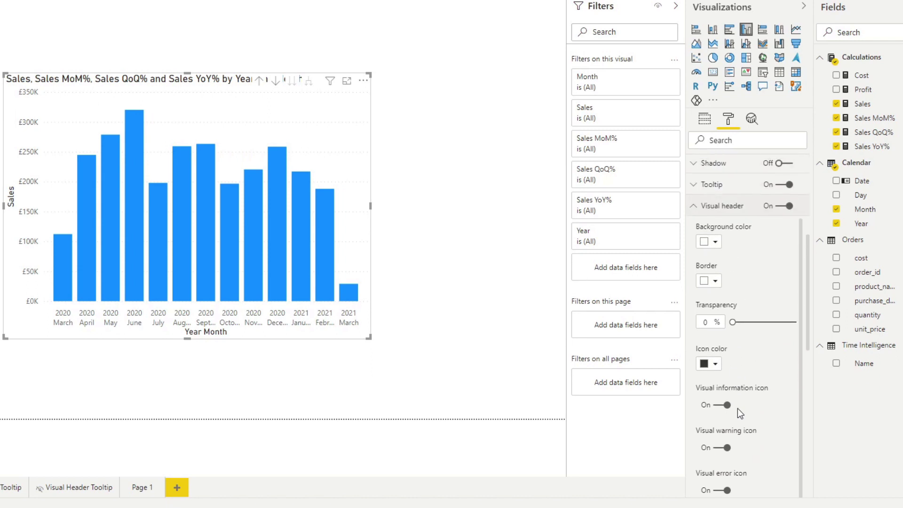
{"action": "scroll", "coordinate": [737, 408], "scroll_direction": "down", "scroll_amount": 1}
{"action": "scroll", "coordinate": [790, 344], "scroll_direction": "down", "scroll_amount": 8}
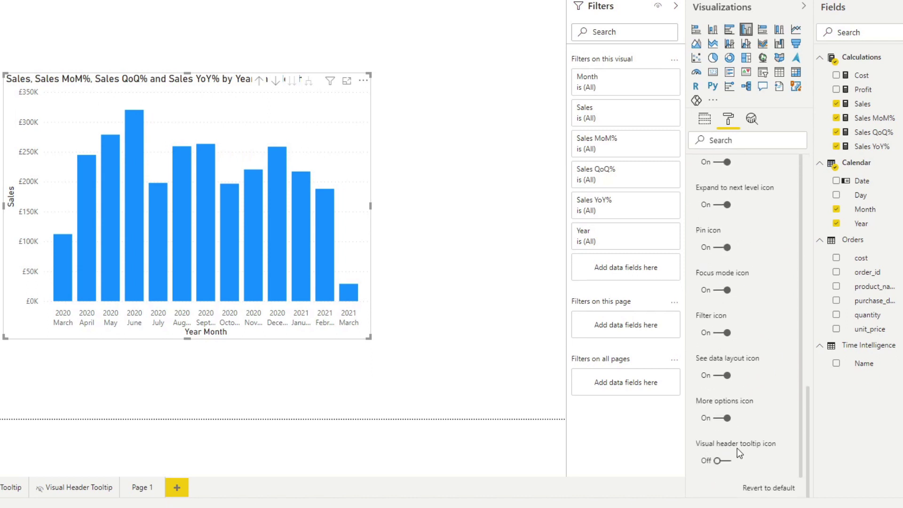
Turn the header tooltip icon on and set its report page to Visual Header Tooltip
{"action": "left_click", "coordinate": [717, 461]}
{"action": "scroll", "coordinate": [724, 451], "scroll_direction": "down", "scroll_amount": 1}
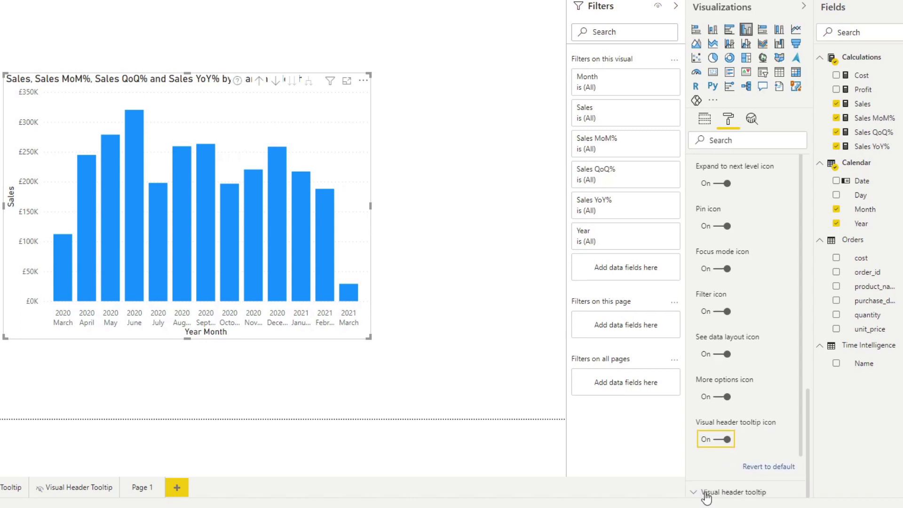
{"action": "left_click", "coordinate": [701, 492]}
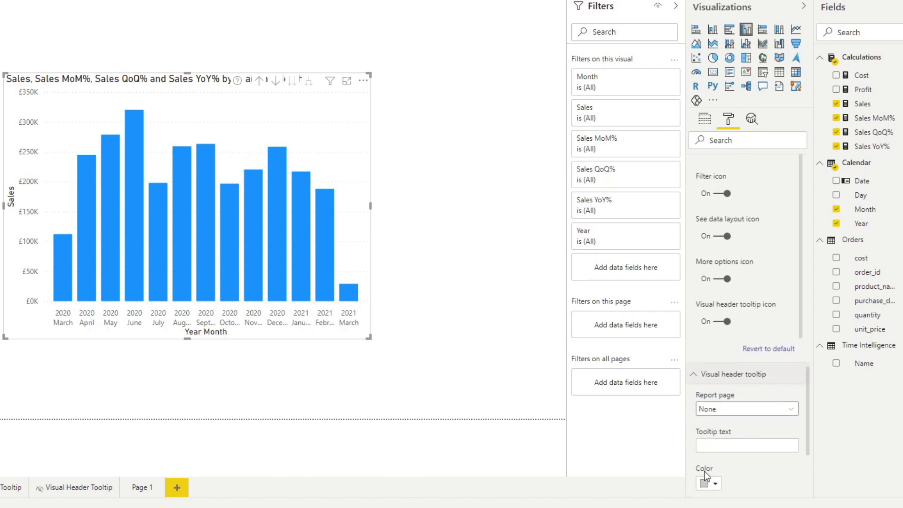
{"action": "scroll", "coordinate": [786, 451], "scroll_direction": "down", "scroll_amount": 3}
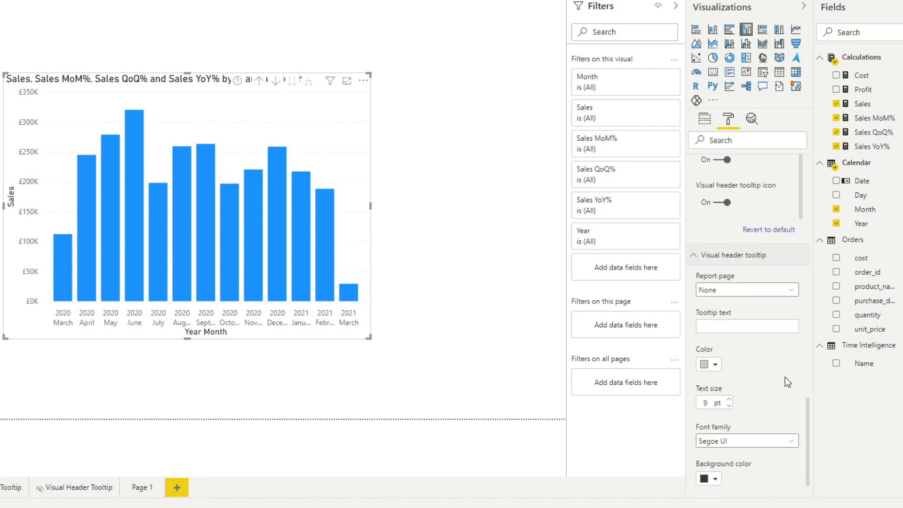
{"action": "left_click", "coordinate": [759, 295]}
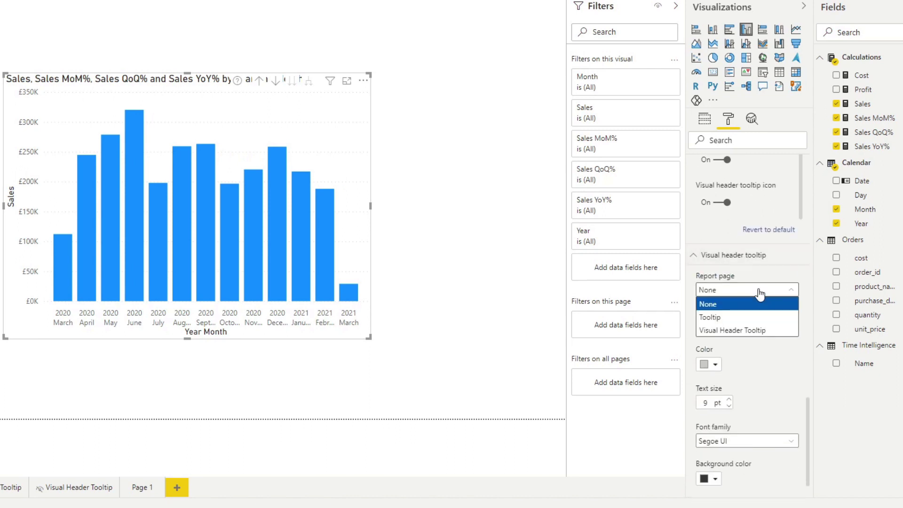
{"action": "left_click", "coordinate": [733, 331]}
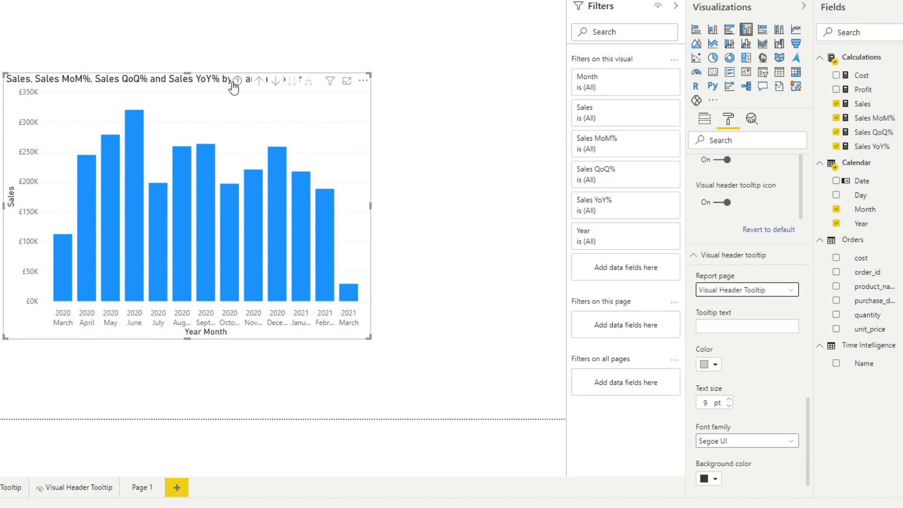
{"action": "mouse_move", "coordinate": [237, 83]}
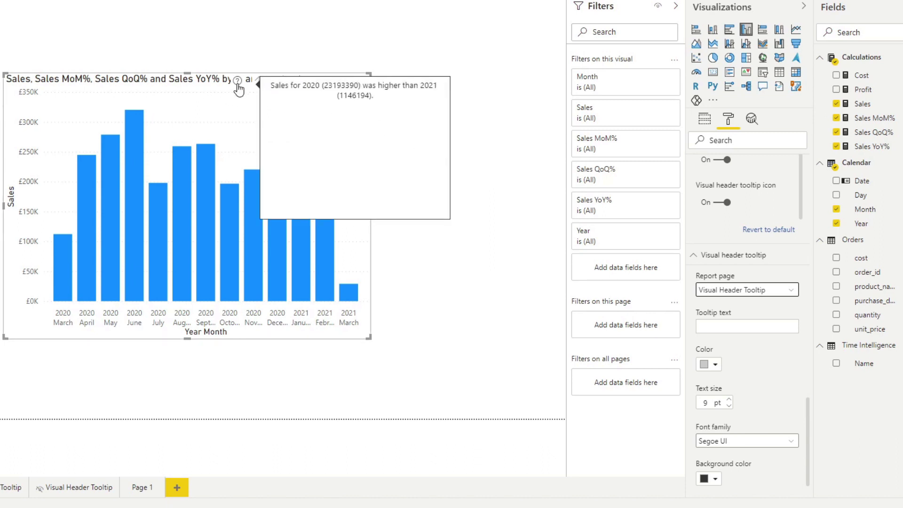